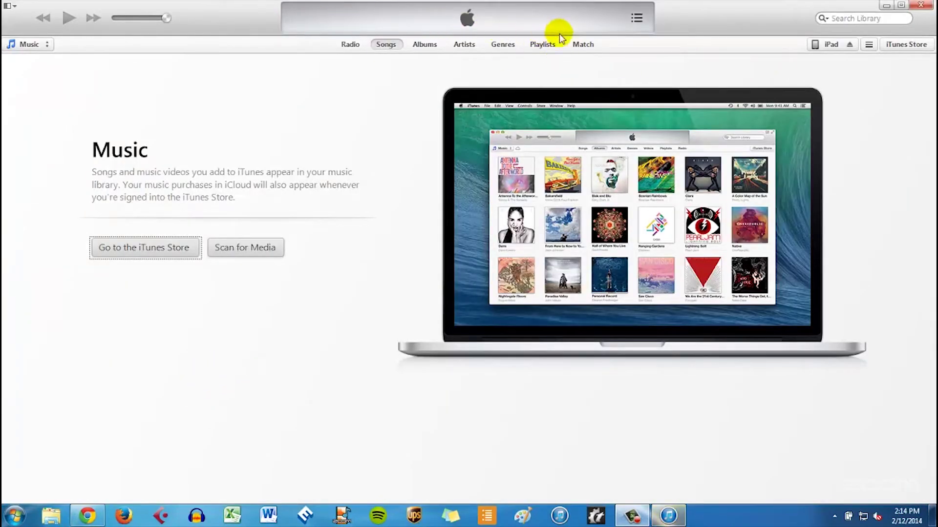
# - Open the connected iPad's summary page showing its iOS version, backups and options
pyautogui.click(824, 45)
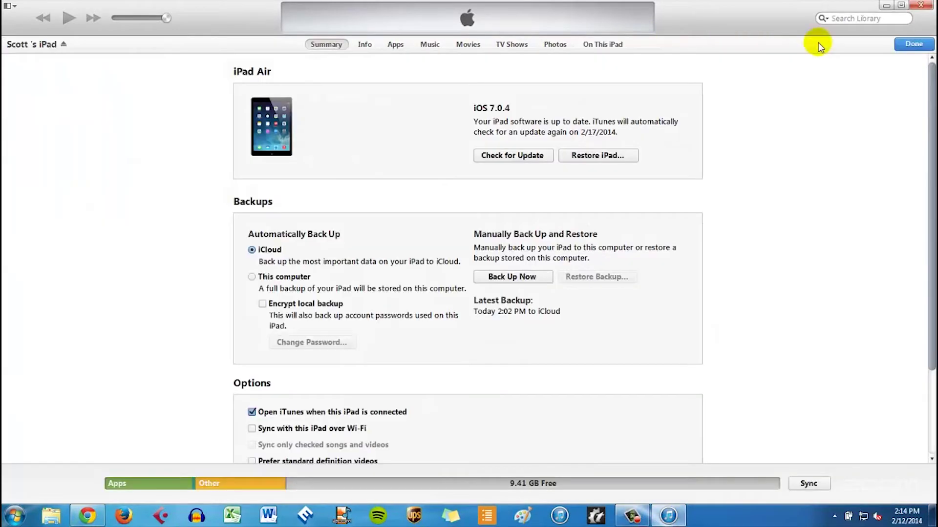
# - Switch to the iPad's Apps page to reach the File Sharing section
pyautogui.click(393, 44)
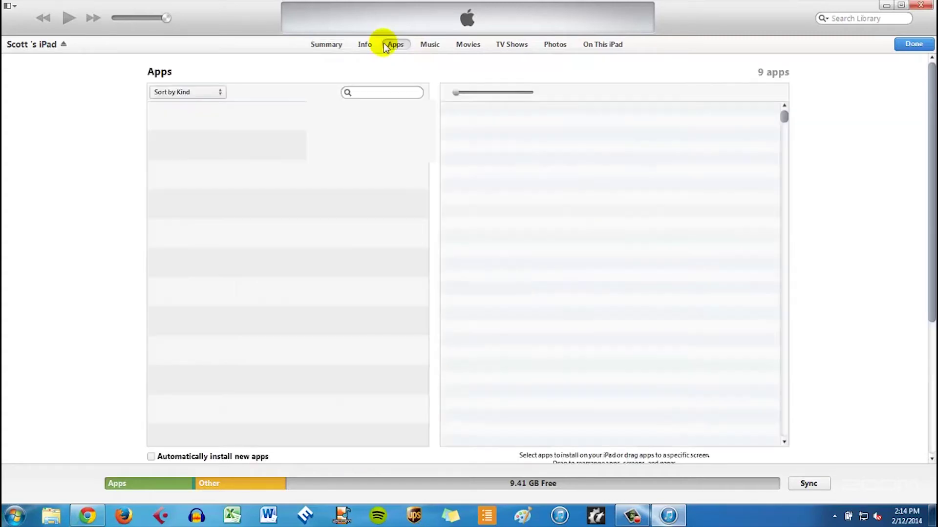
pyautogui.moveTo(930, 110); pyautogui.dragTo(921, 249)
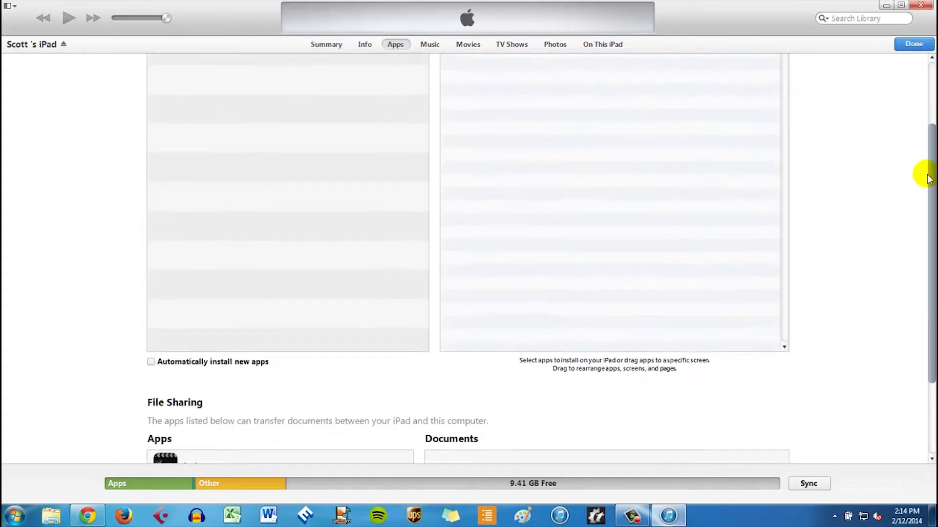
# - Select HandyRec's recordings ZOOM0001–ZOOM0006 and save them to the Music library
pyautogui.click(182, 414)
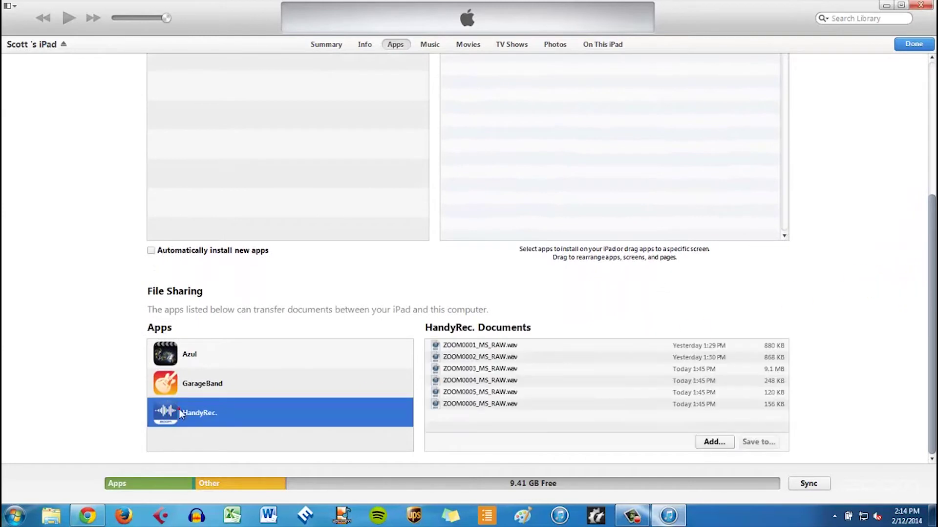
pyautogui.click(480, 356)
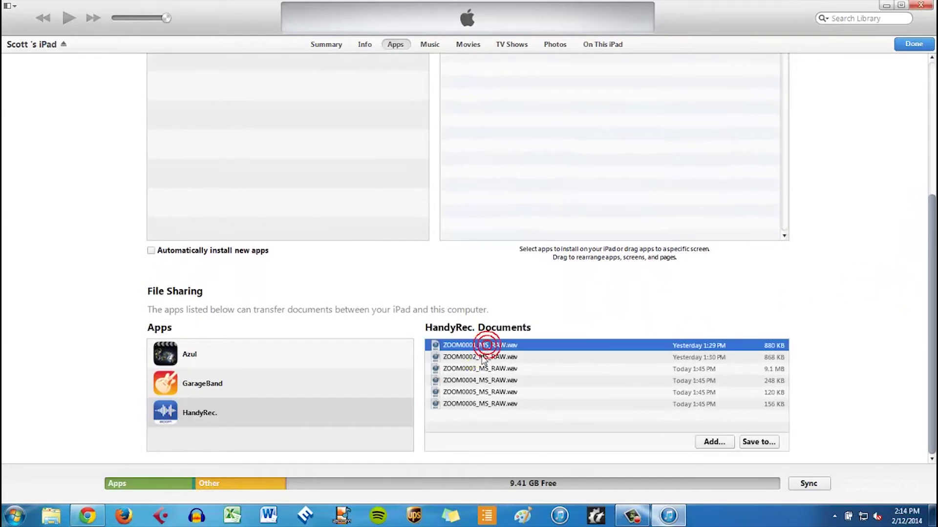
pyautogui.click(482, 369)
pyautogui.click(476, 392)
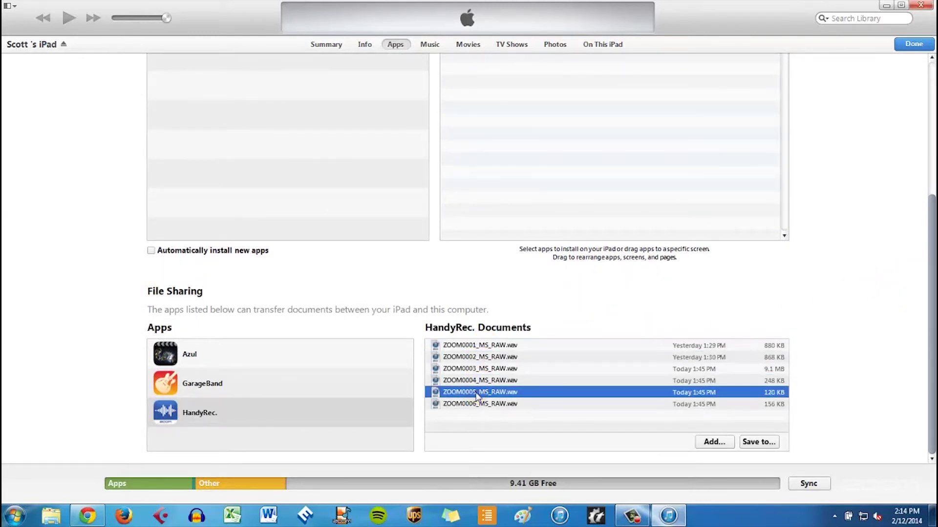
pyautogui.click(474, 404)
pyautogui.click(480, 345)
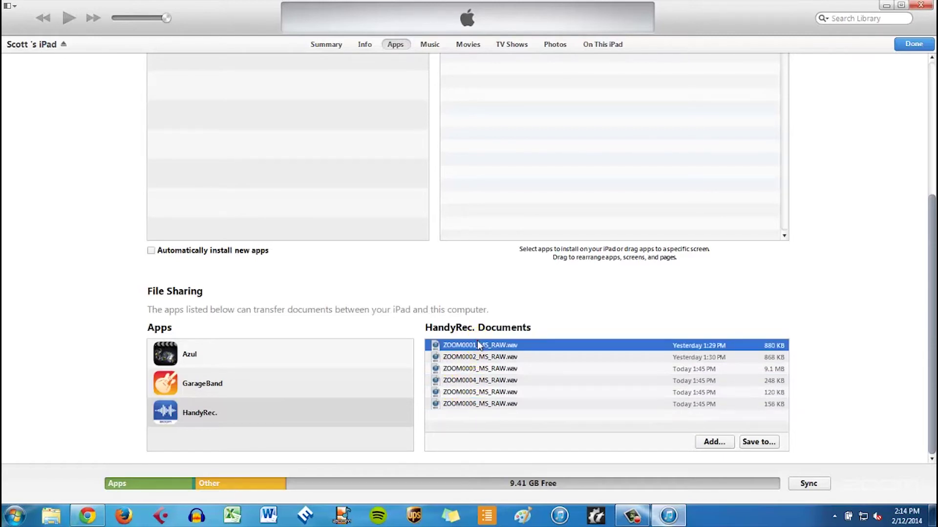
pyautogui.keyDown('ctrl'); pyautogui.click(482, 369); pyautogui.keyUp('ctrl')
pyautogui.keyDown('ctrl'); pyautogui.click(486, 392); pyautogui.keyUp('ctrl')
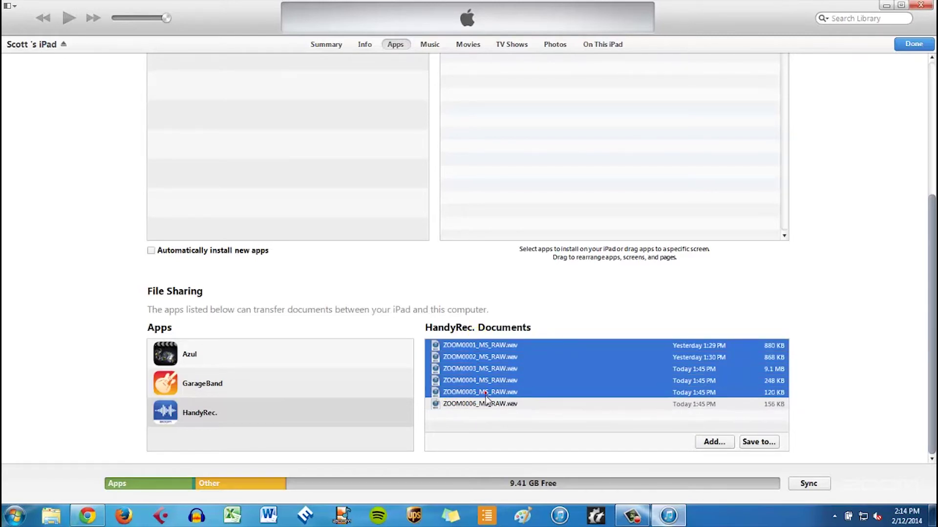
pyautogui.keyDown('ctrl'); pyautogui.click(486, 404); pyautogui.keyUp('ctrl')
pyautogui.click(758, 441)
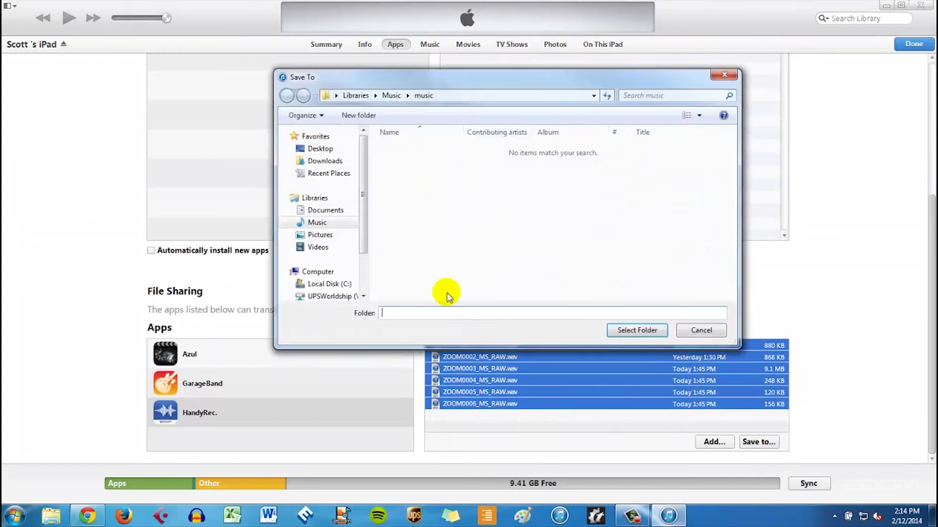
pyautogui.click(316, 222)
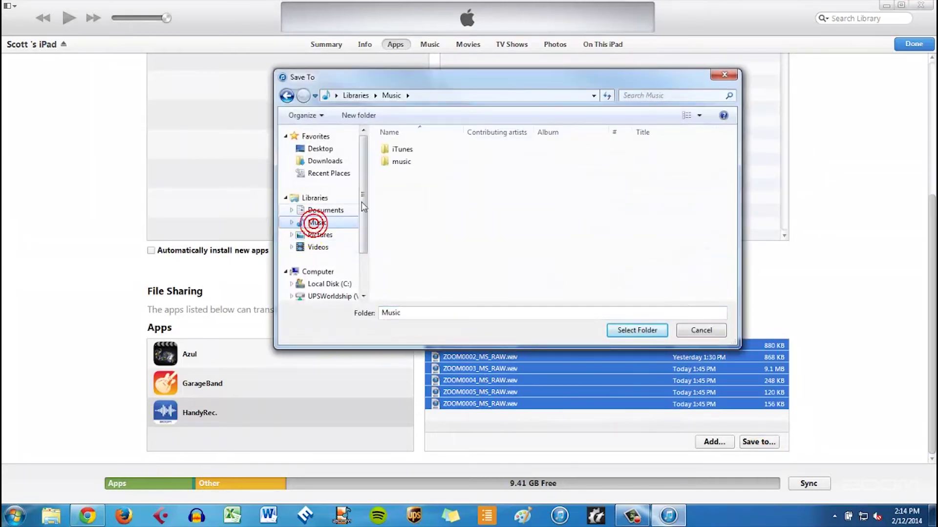